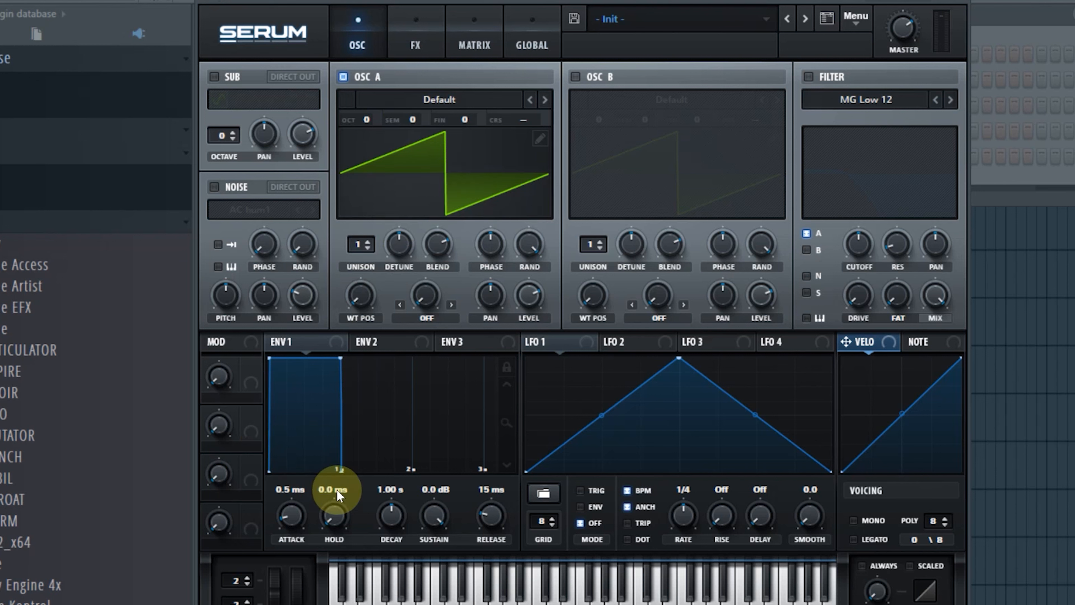
Shape Envelope 1 with a decay of about 307 ms and a sustain of about -29.0 dB
{"action": "left_click_drag", "start_coordinate": [393, 515], "coordinate": [389, 603]}
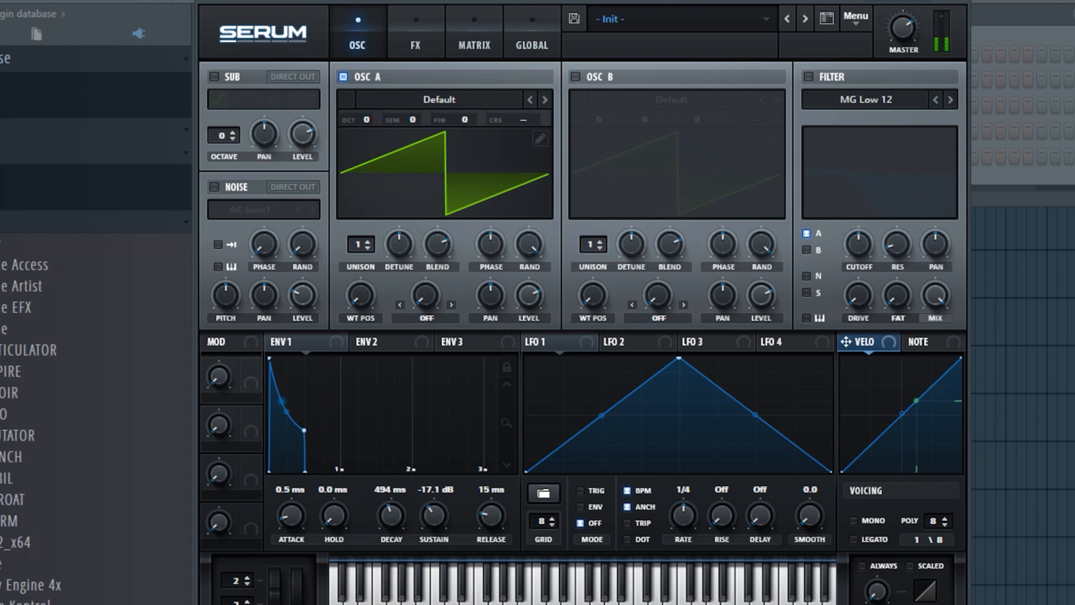
{"action": "left_click_drag", "start_coordinate": [403, 523], "coordinate": [432, 509]}
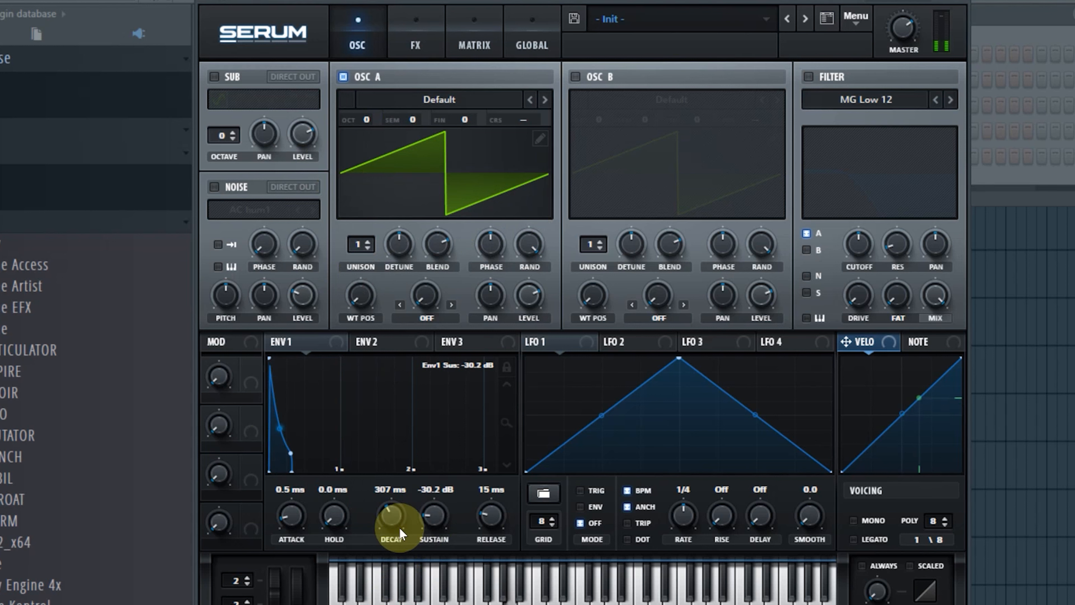
{"action": "left_click_drag", "start_coordinate": [429, 525], "coordinate": [436, 521]}
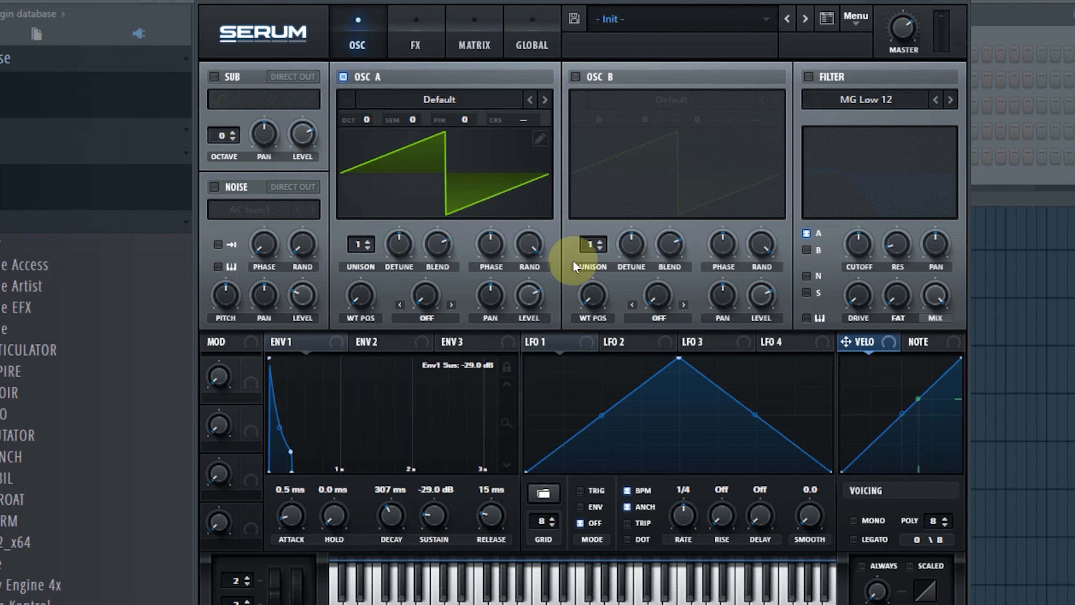
Enable the MG Low 12 filter and lower its cutoff all the way down
{"action": "left_click", "coordinate": [809, 77]}
{"action": "left_click_drag", "start_coordinate": [859, 241], "coordinate": [860, 280]}
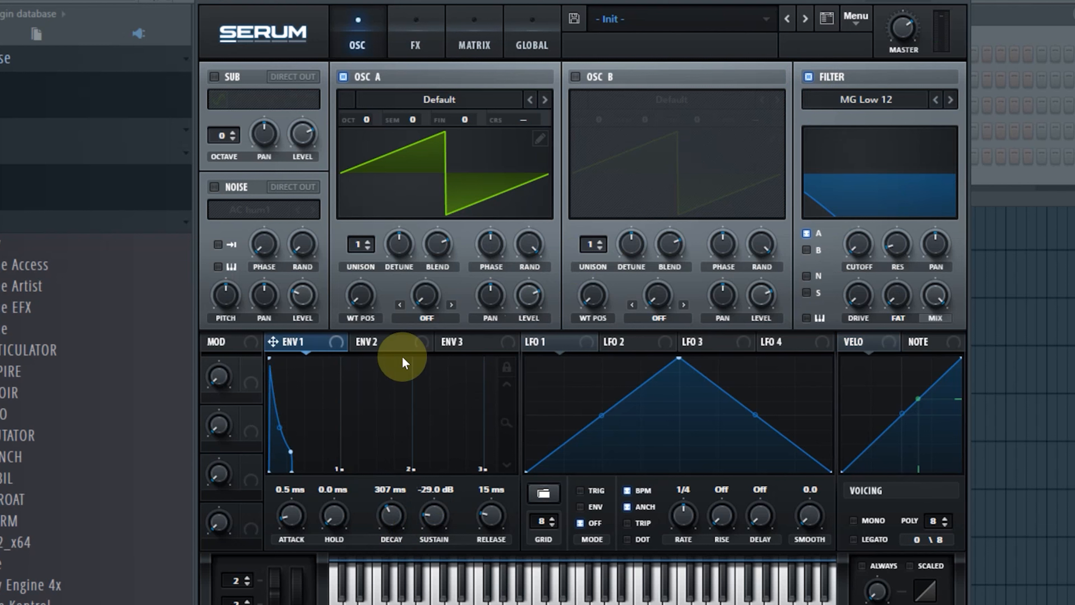
Modulate the filter cutoff with Envelope 2, shaped to about 632 ms decay, 45.61% sustain and 181 ms release
{"action": "left_click", "coordinate": [389, 348]}
{"action": "left_click_drag", "start_coordinate": [385, 510], "coordinate": [425, 592]}
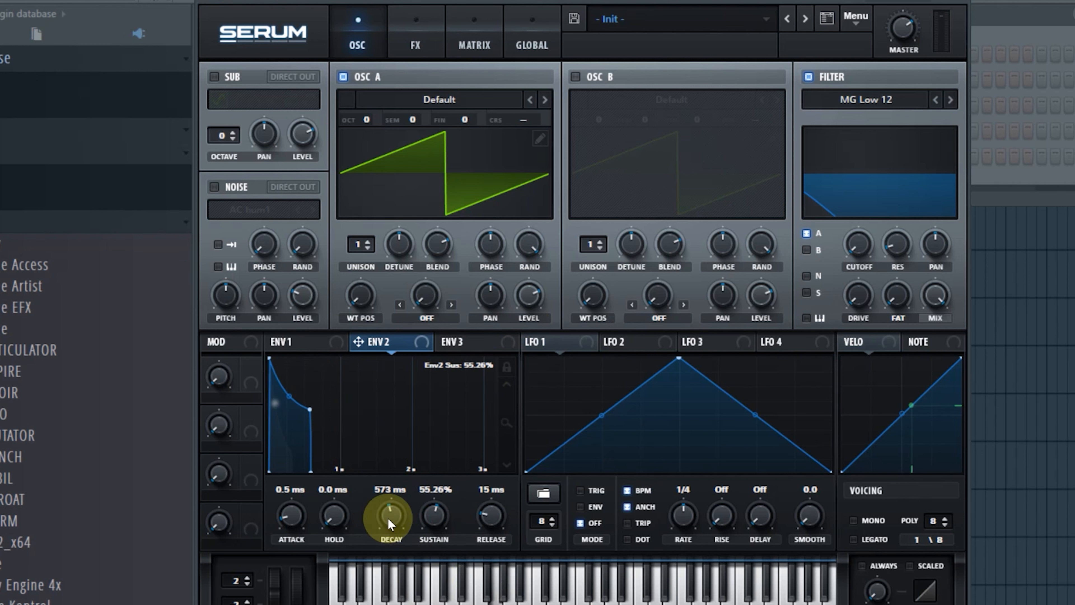
{"action": "left_click_drag", "start_coordinate": [389, 514], "coordinate": [389, 507]}
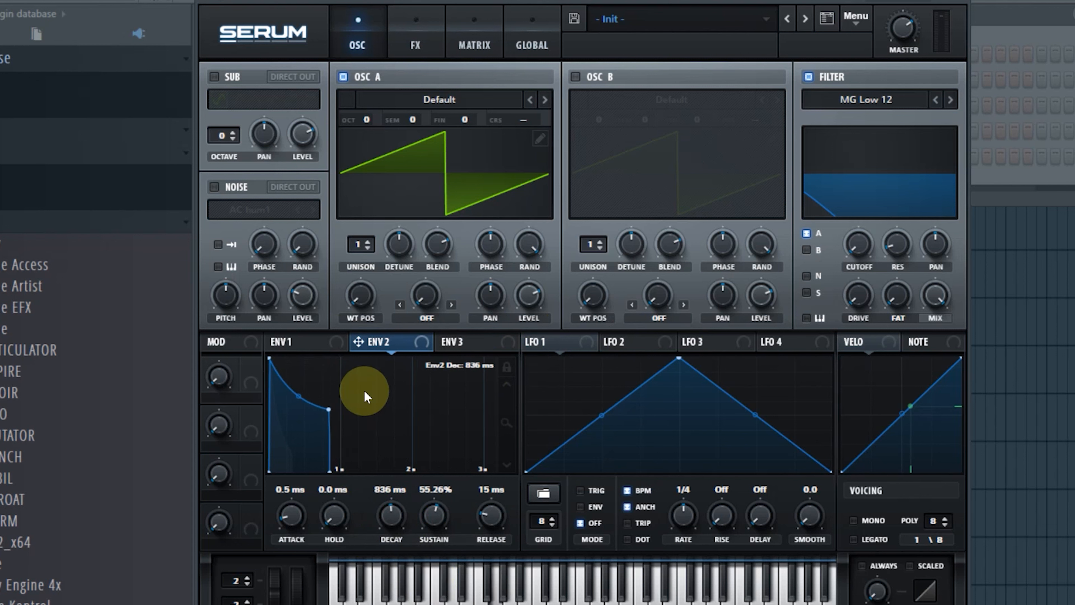
{"action": "left_click", "coordinate": [328, 352]}
{"action": "left_click", "coordinate": [360, 353]}
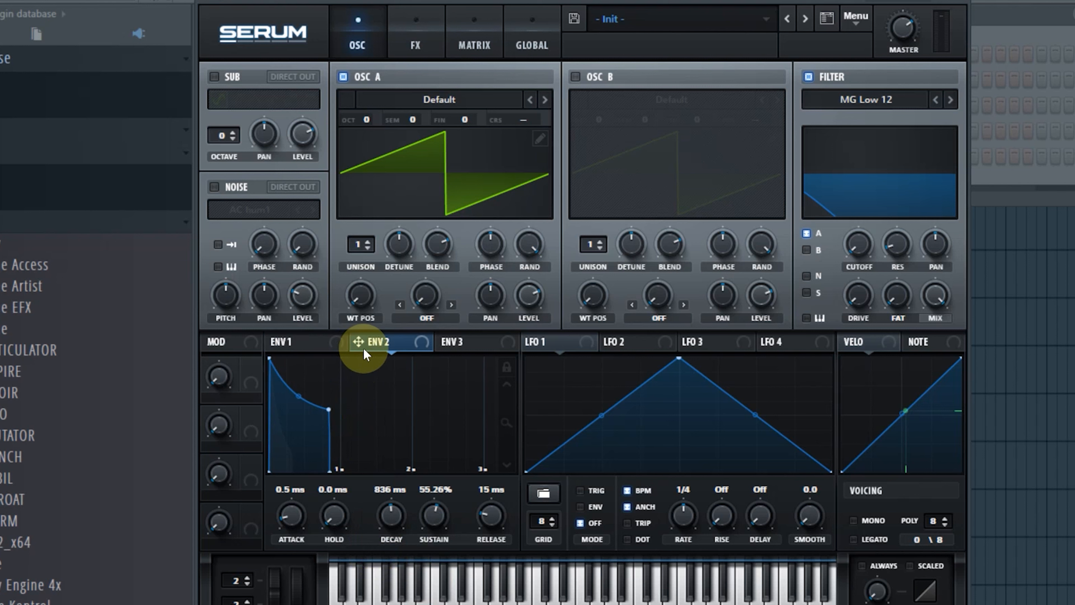
{"action": "left_click_drag", "start_coordinate": [370, 350], "coordinate": [861, 240]}
{"action": "mouse_move", "coordinate": [864, 247]}
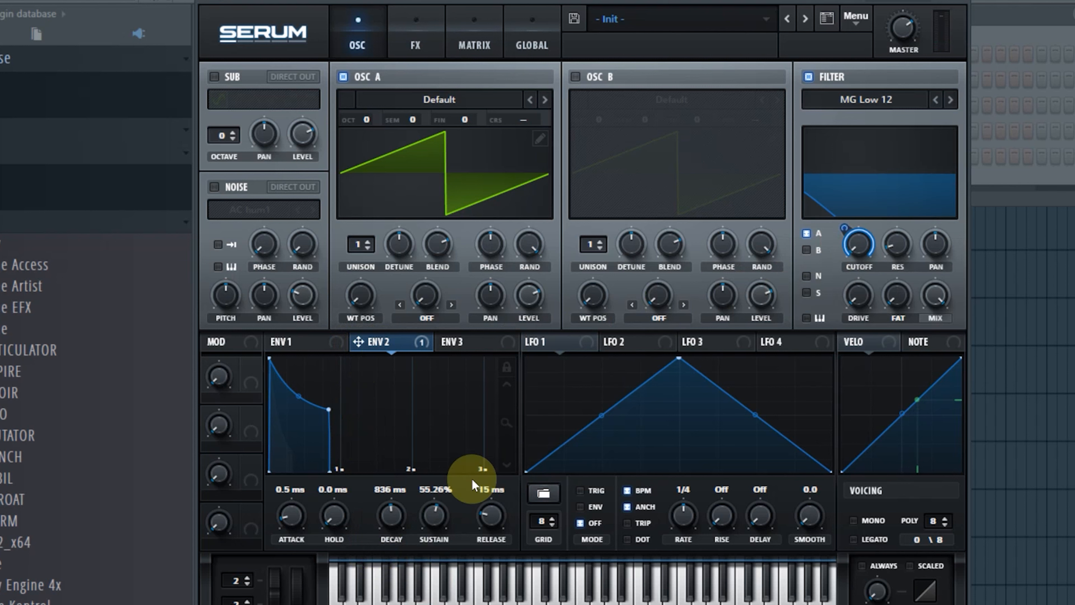
{"action": "left_click_drag", "start_coordinate": [416, 526], "coordinate": [384, 527]}
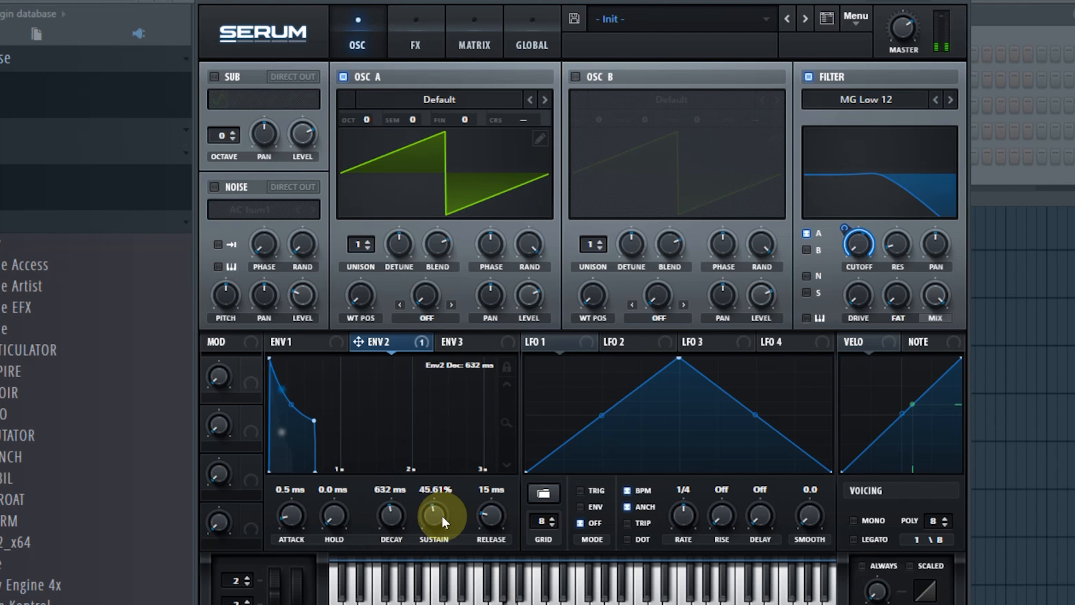
{"action": "mouse_move", "coordinate": [502, 504]}
{"action": "left_mouse_down"}
{"action": "mouse_move", "coordinate": [504, 513]}
{"action": "mouse_move", "coordinate": [516, 505]}
{"action": "left_mouse_up"}
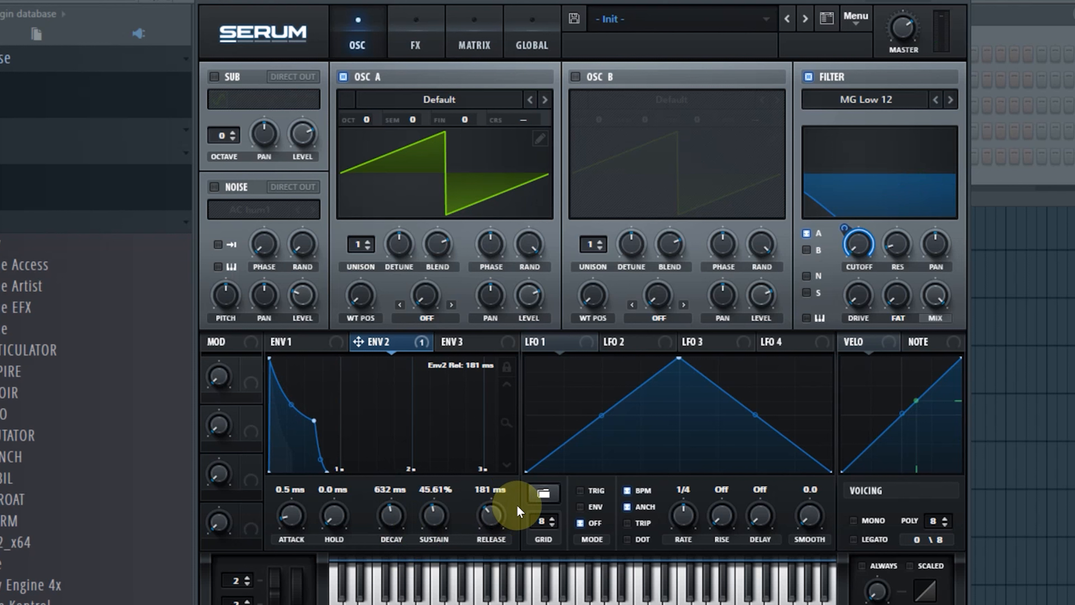
Enable oscillator B, load the Analog_BD_Sin wavetable and raise its wavetable position fully
{"action": "left_click", "coordinate": [576, 78]}
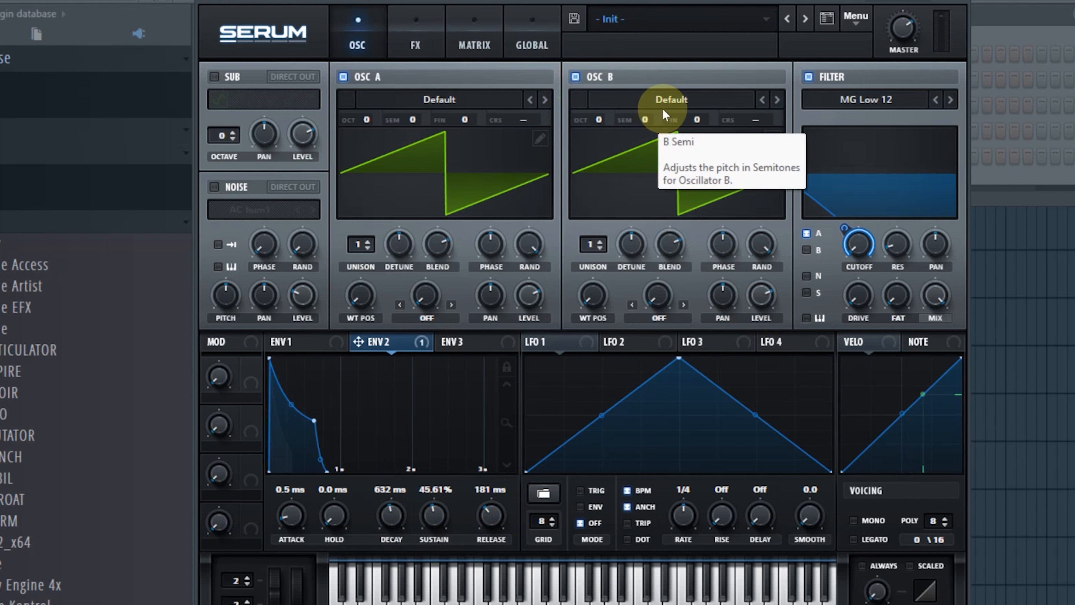
{"action": "left_click", "coordinate": [669, 102]}
{"action": "mouse_move", "coordinate": [668, 118]}
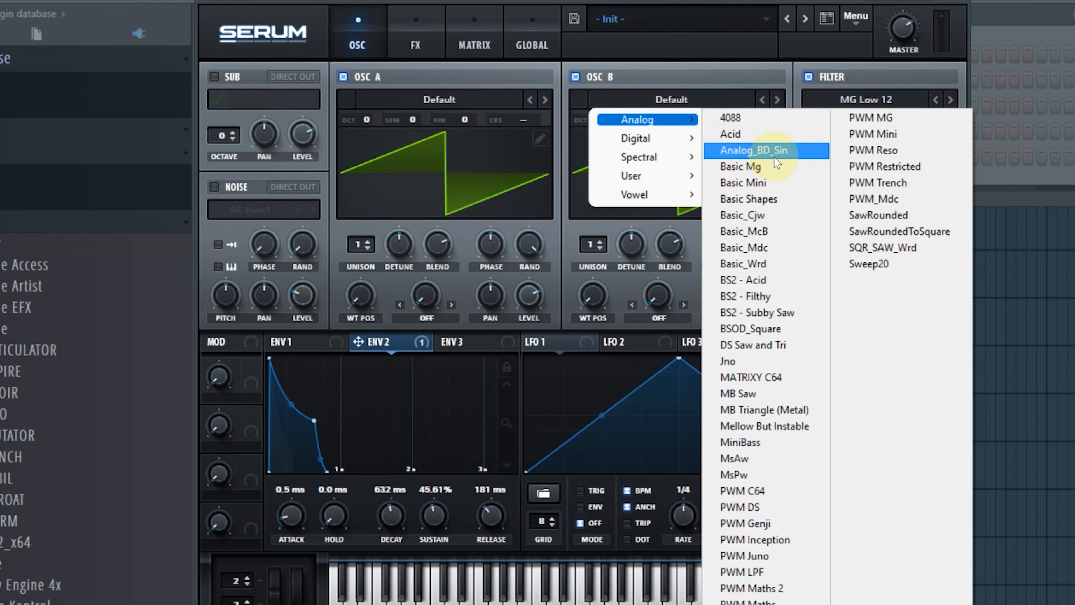
{"action": "left_click", "coordinate": [795, 157]}
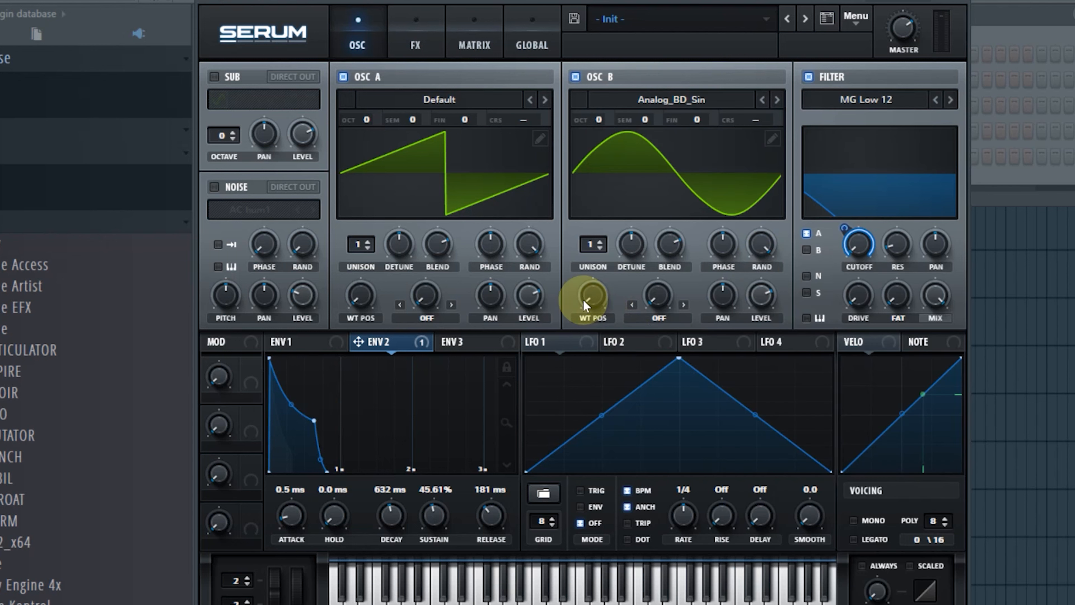
{"action": "left_click_drag", "start_coordinate": [598, 292], "coordinate": [599, 264]}
{"action": "left_click", "coordinate": [667, 260]}
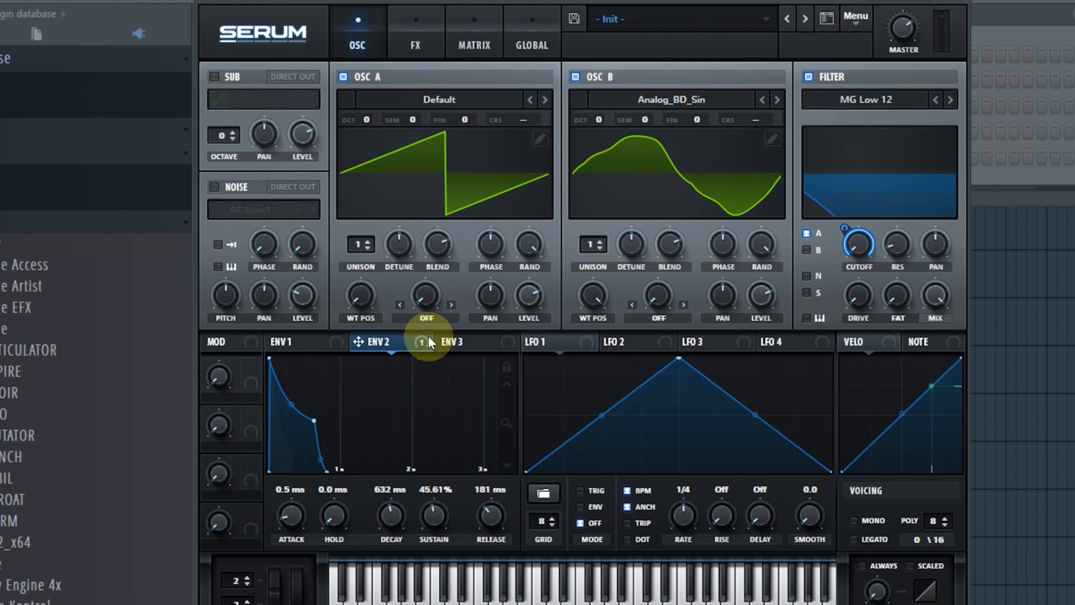
Set oscillator A's warp mode to FM (from B) and raise the warp amount to about 53%
{"action": "left_click", "coordinate": [423, 317]}
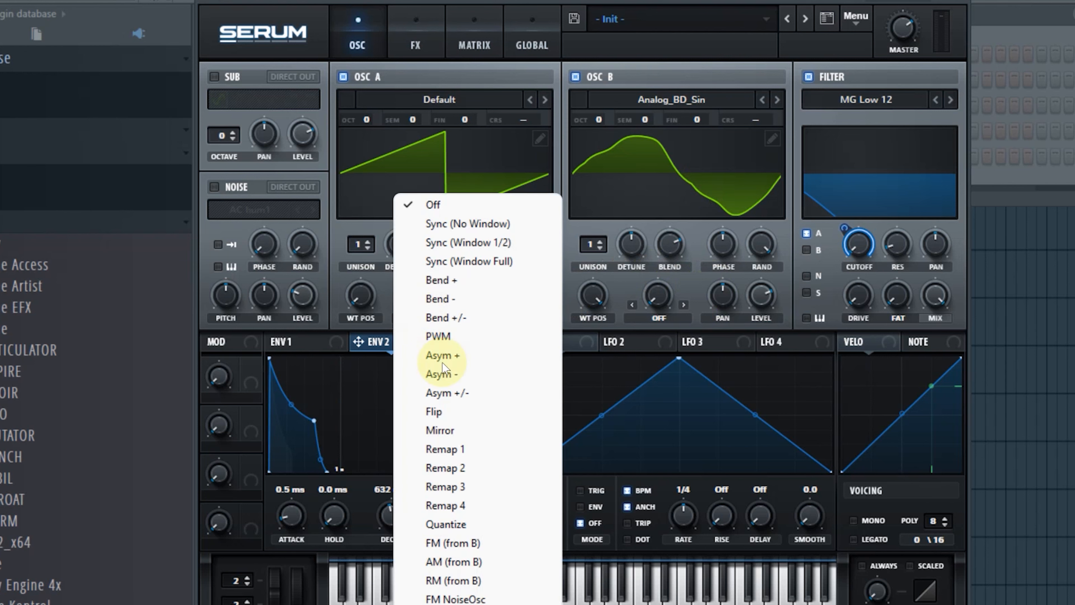
{"action": "left_click", "coordinate": [479, 543]}
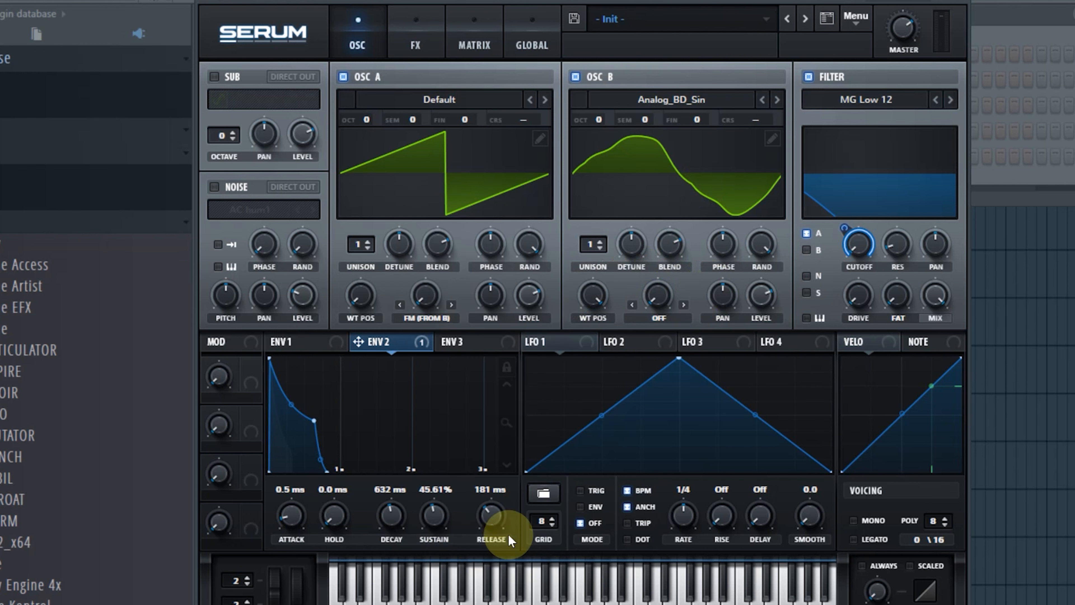
{"action": "left_click_drag", "start_coordinate": [423, 294], "coordinate": [446, 216]}
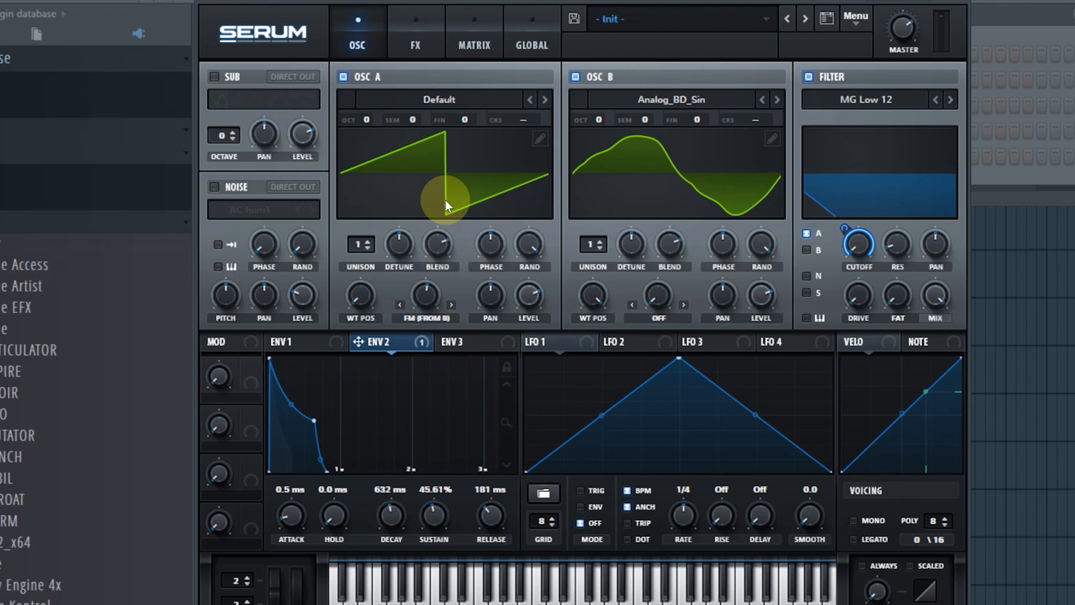
Add a Tube distortion and a compressor in multiband mode with increased gain to the effects chain
{"action": "left_click", "coordinate": [415, 43]}
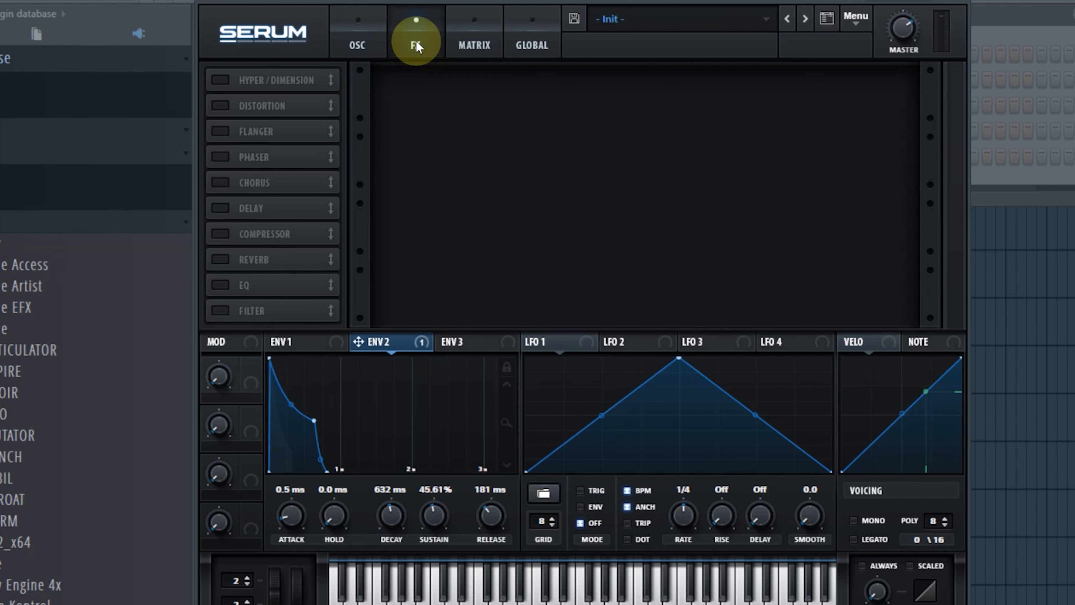
{"action": "left_click", "coordinate": [231, 109]}
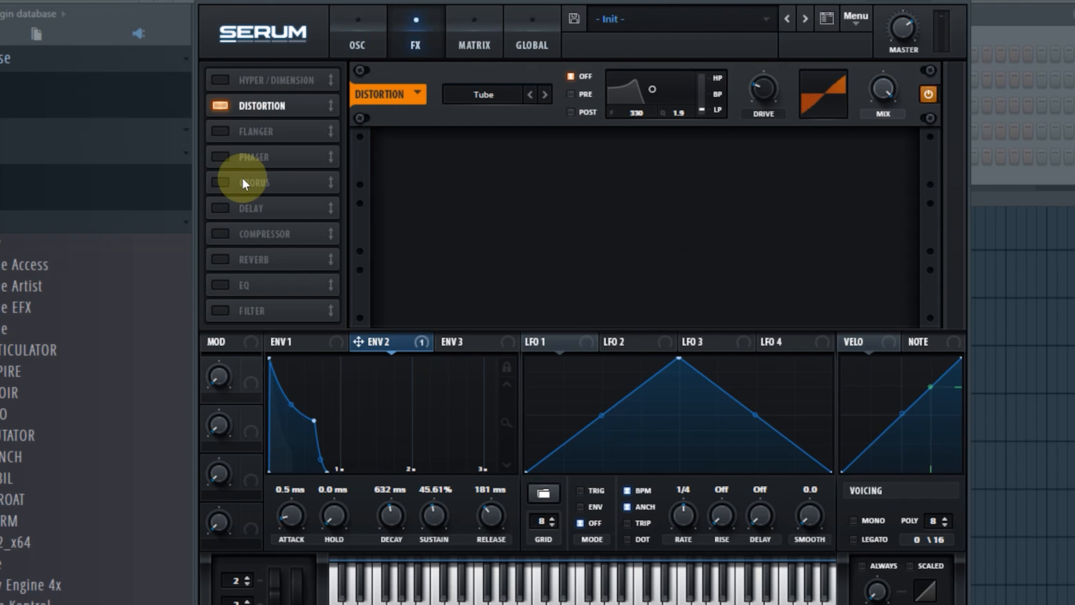
{"action": "left_click", "coordinate": [223, 225]}
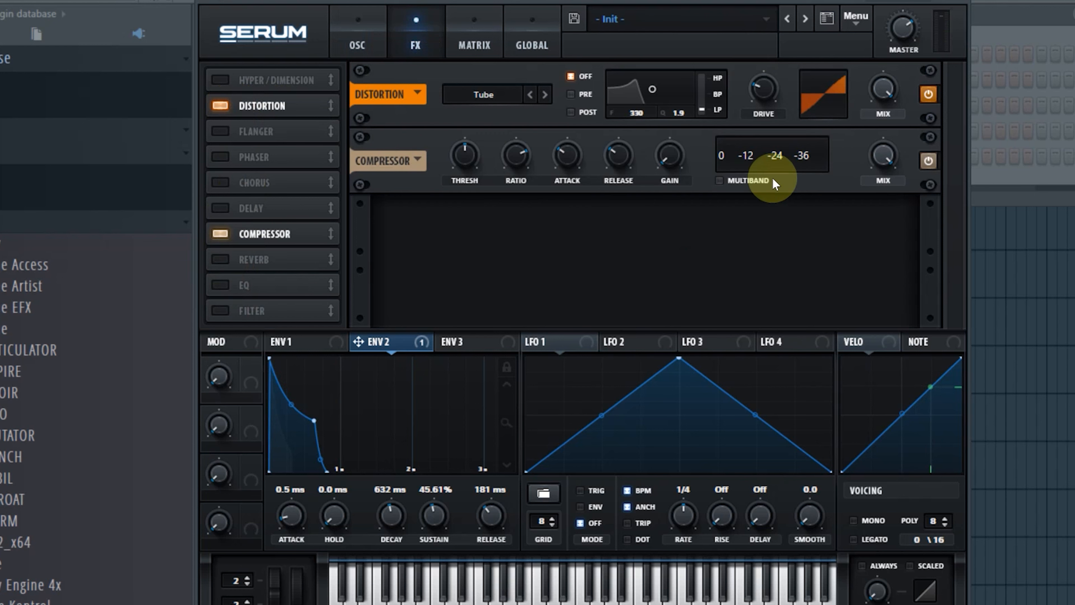
{"action": "left_click", "coordinate": [727, 181]}
{"action": "left_click_drag", "start_coordinate": [670, 169], "coordinate": [677, 121]}
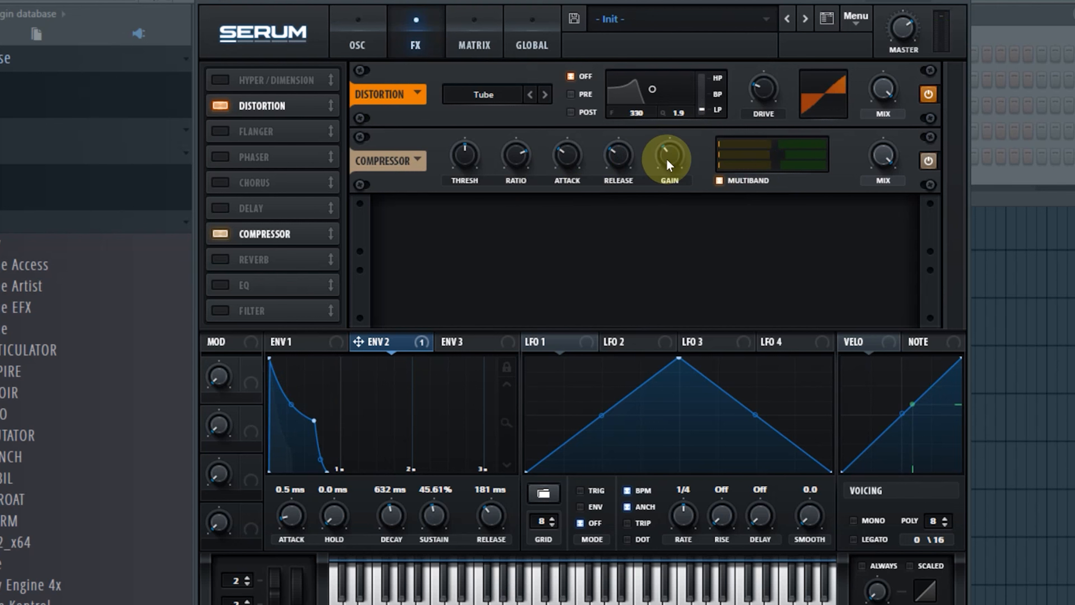
Set oscillator A's octave to -2
{"action": "left_click", "coordinate": [376, 30]}
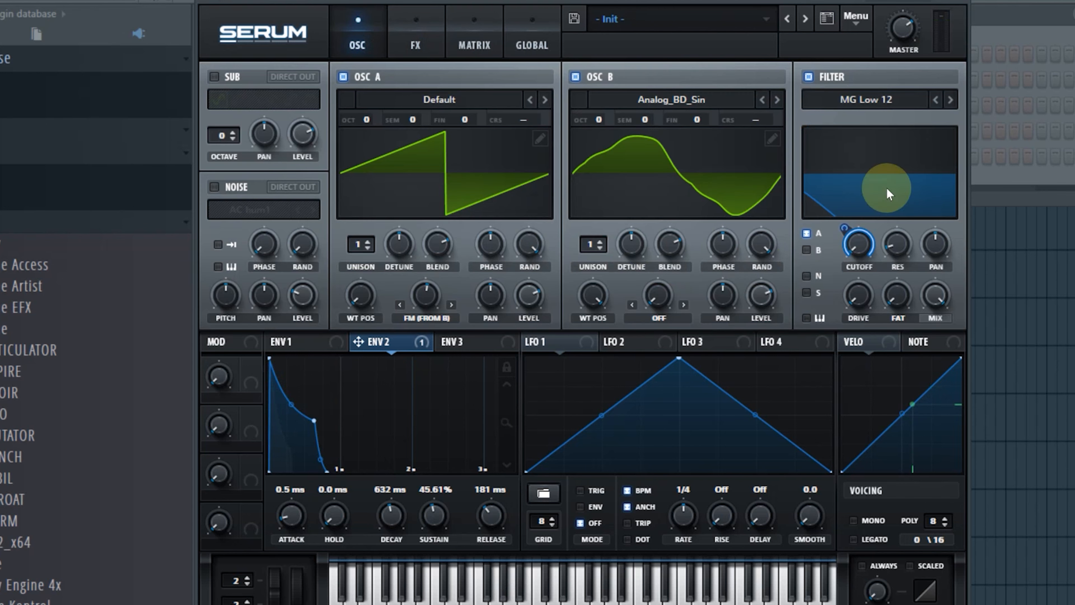
{"action": "left_click", "coordinate": [412, 40]}
{"action": "left_click", "coordinate": [373, 32]}
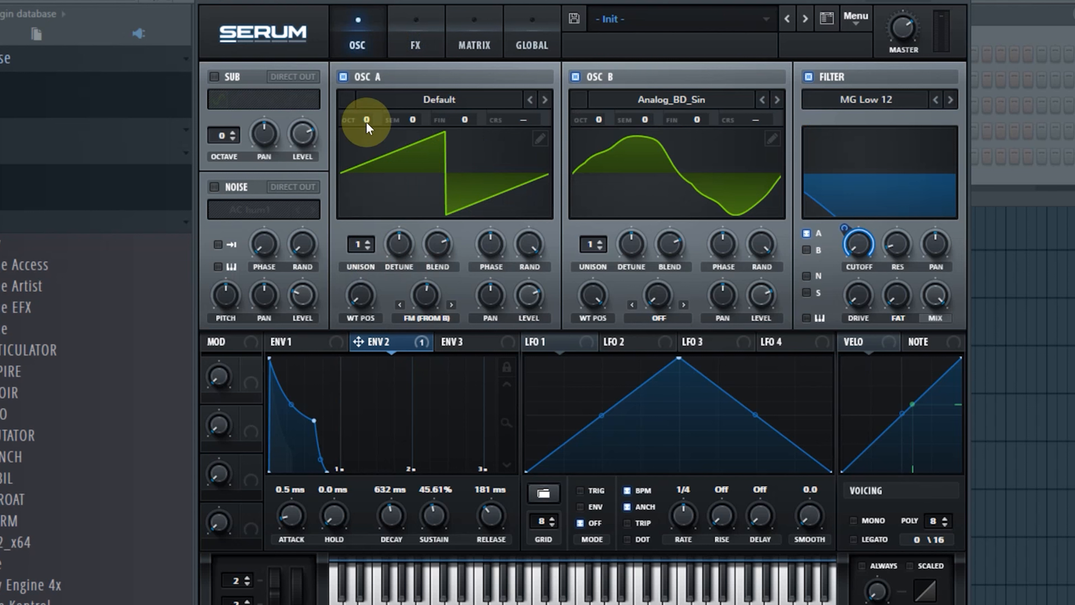
{"action": "mouse_move", "coordinate": [369, 131]}
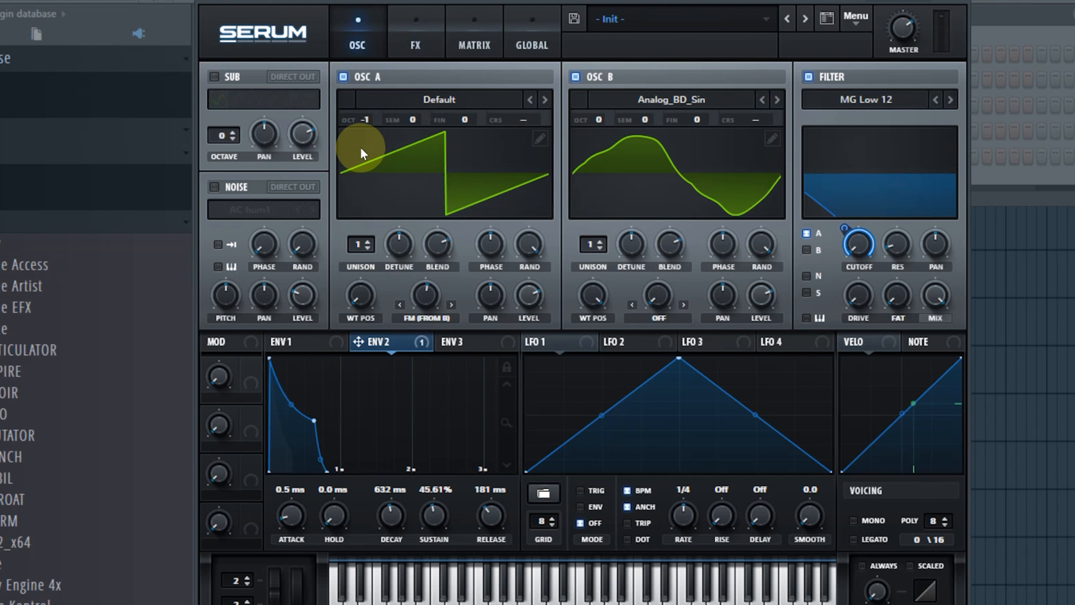
{"action": "left_click_drag", "start_coordinate": [364, 114], "coordinate": [366, 147]}
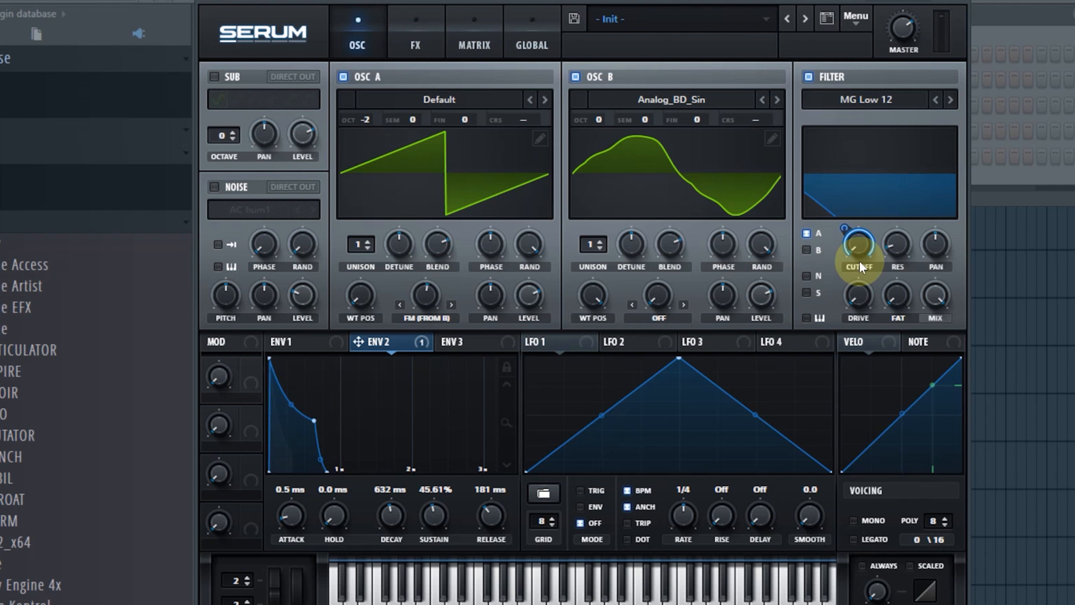
Route oscillator B through the filter and fine-tune oscillator A's FM warp amount to about 51%
{"action": "left_click", "coordinate": [806, 251]}
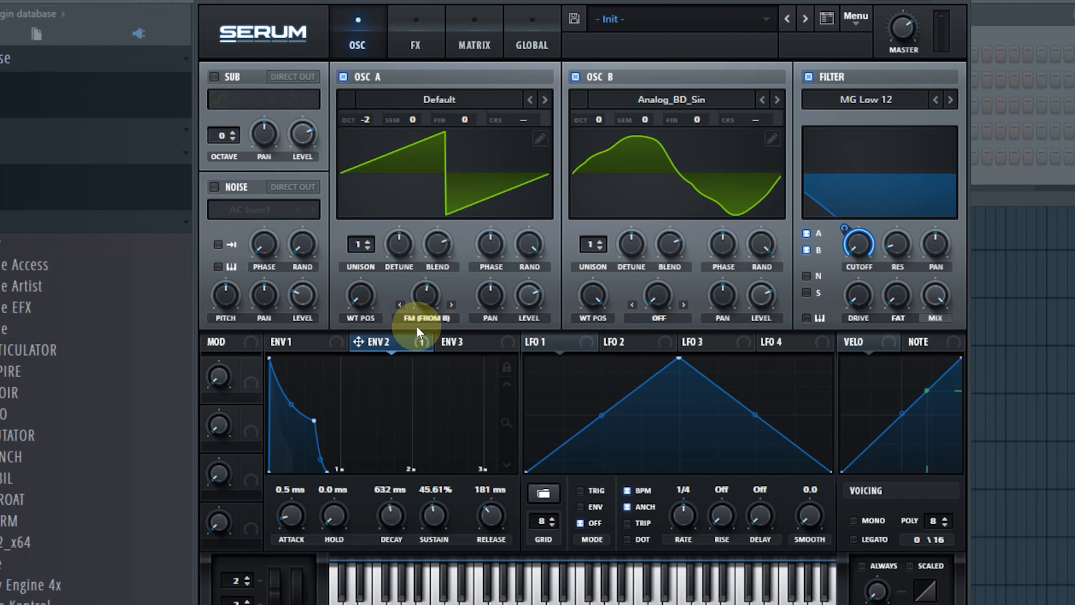
{"action": "left_click", "coordinate": [428, 296]}
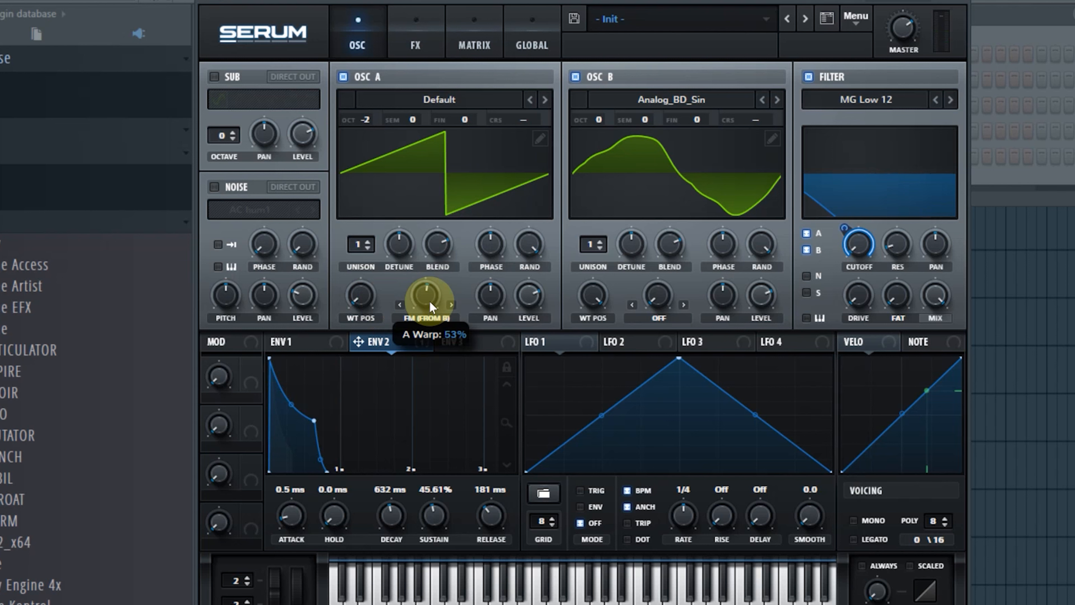
{"action": "left_click_drag", "start_coordinate": [430, 320], "coordinate": [439, 289]}
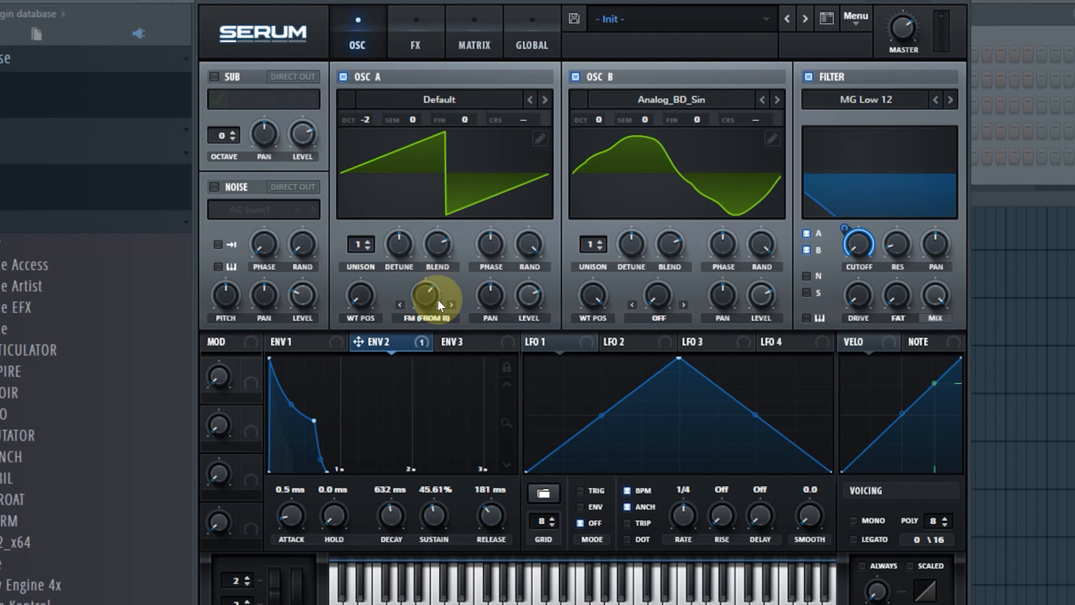
{"action": "left_click_drag", "start_coordinate": [436, 299], "coordinate": [425, 309]}
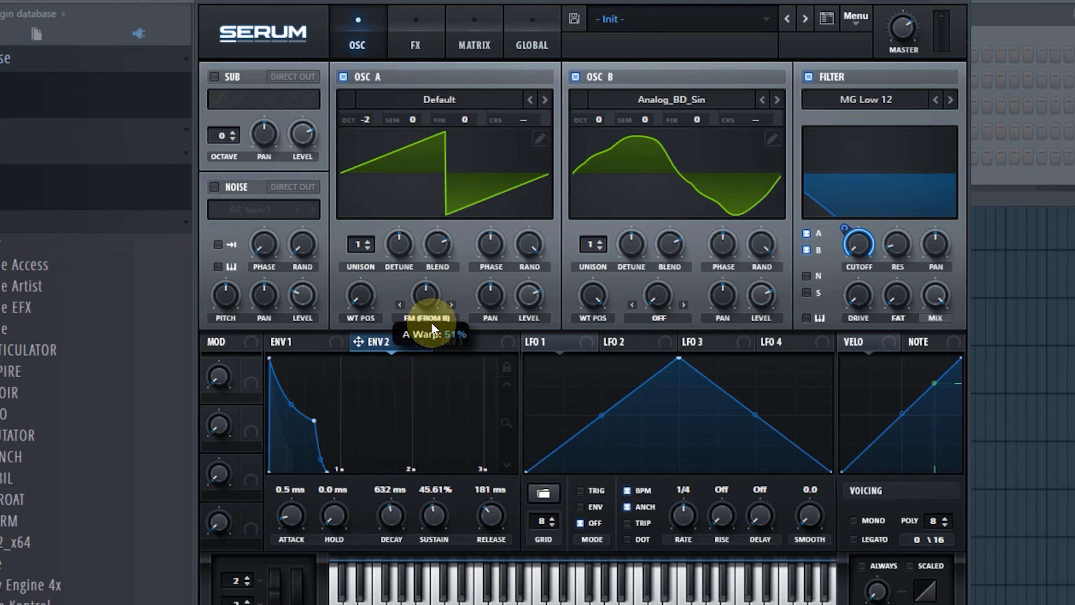
{"action": "left_click_drag", "start_coordinate": [435, 323], "coordinate": [437, 325]}
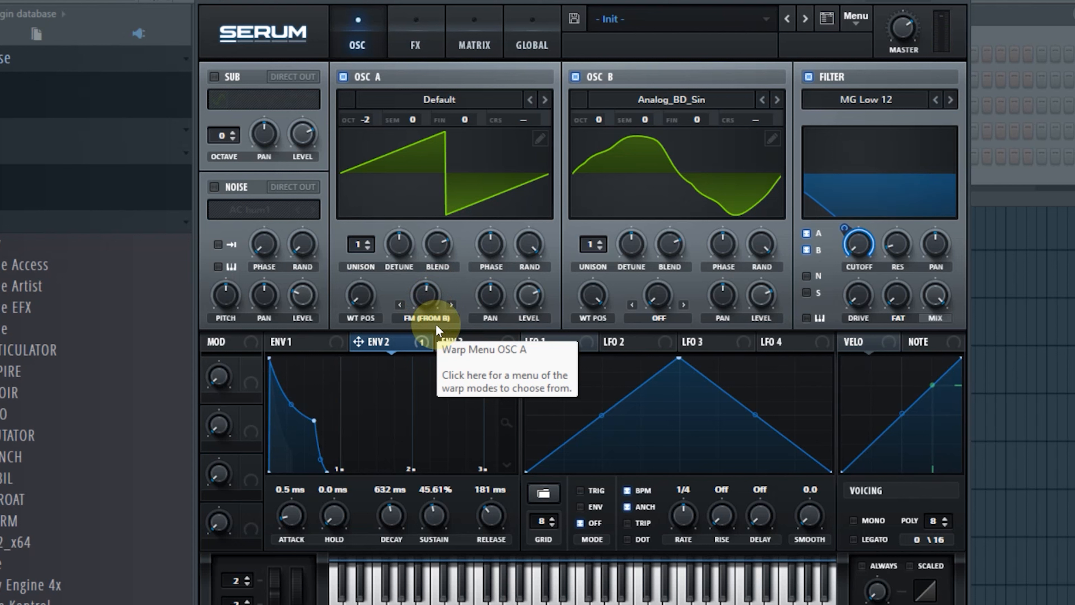
Add a small amount of drive to the filter
{"action": "left_click_drag", "start_coordinate": [848, 299], "coordinate": [874, 290]}
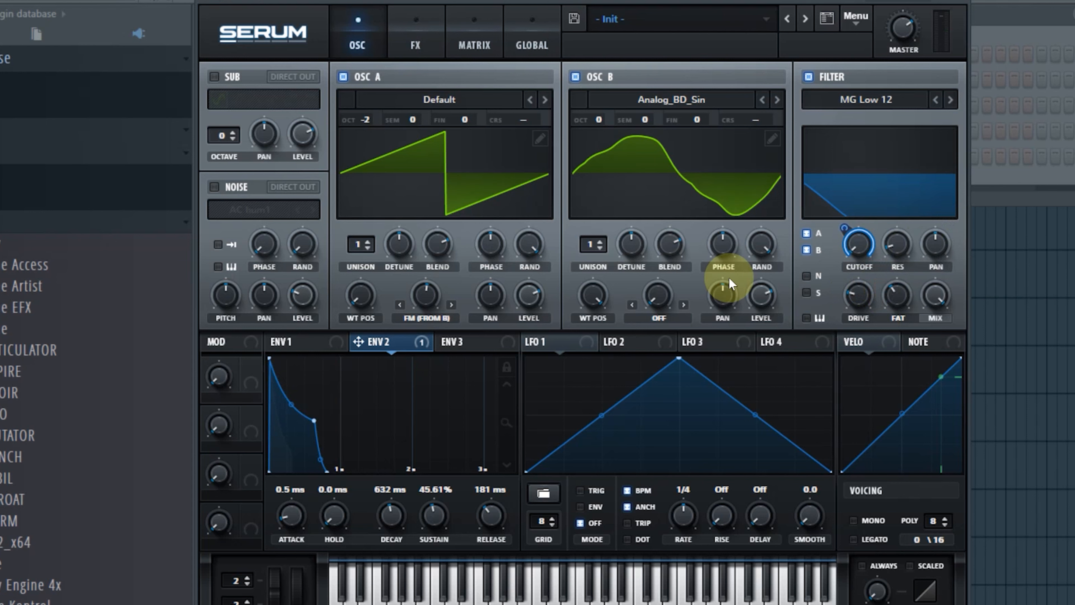
{"action": "left_click_drag", "start_coordinate": [856, 291], "coordinate": [841, 292]}
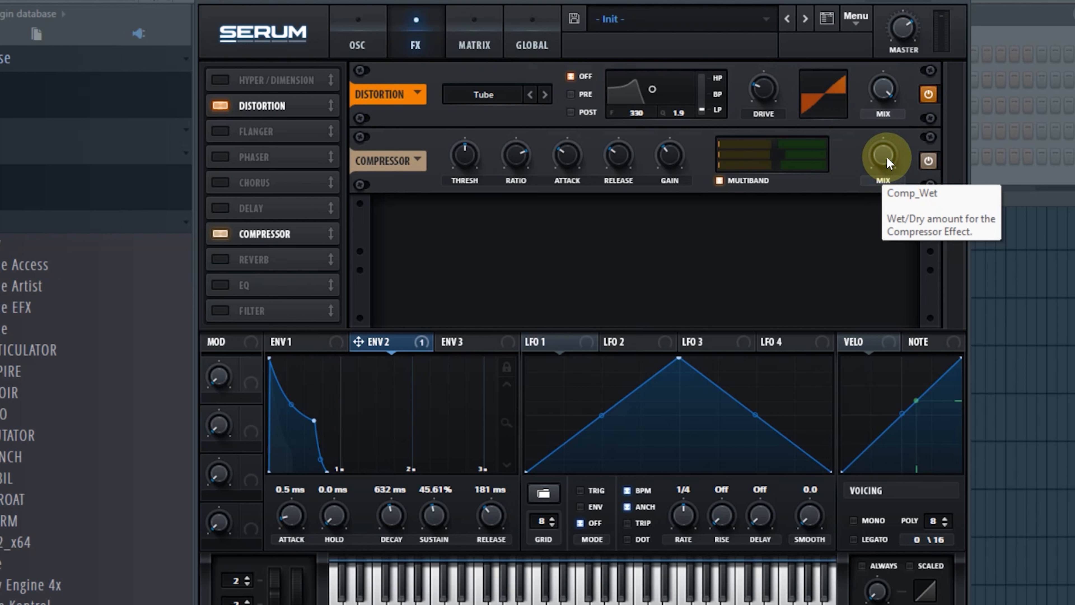
Reduce the compressor's wet mix slightly, fine-tune its gain, and return to the oscillator view
{"action": "left_click_drag", "start_coordinate": [886, 156], "coordinate": [892, 191]}
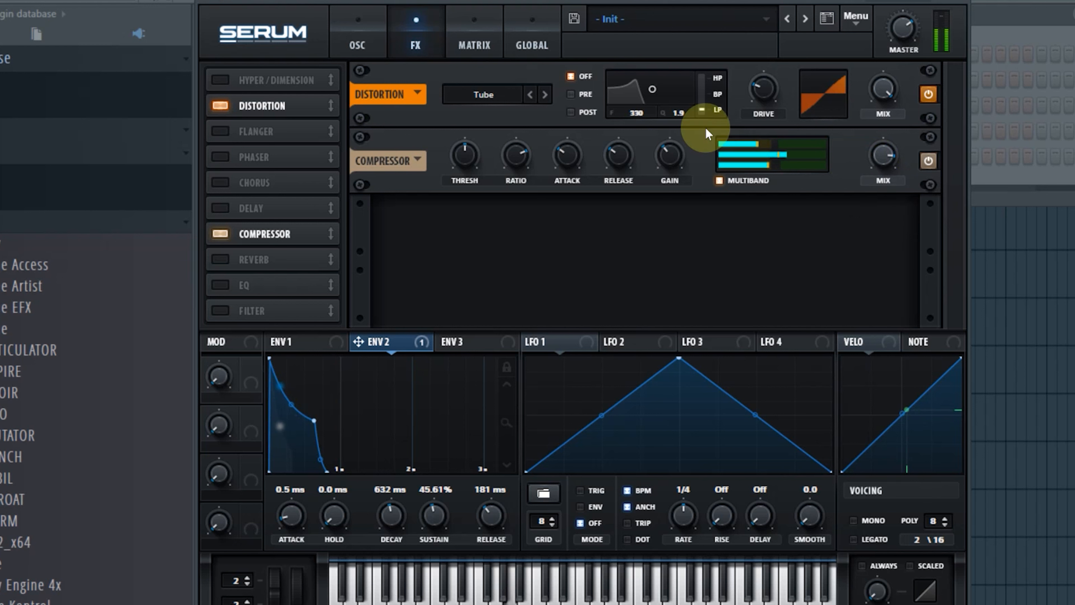
{"action": "mouse_move", "coordinate": [667, 157]}
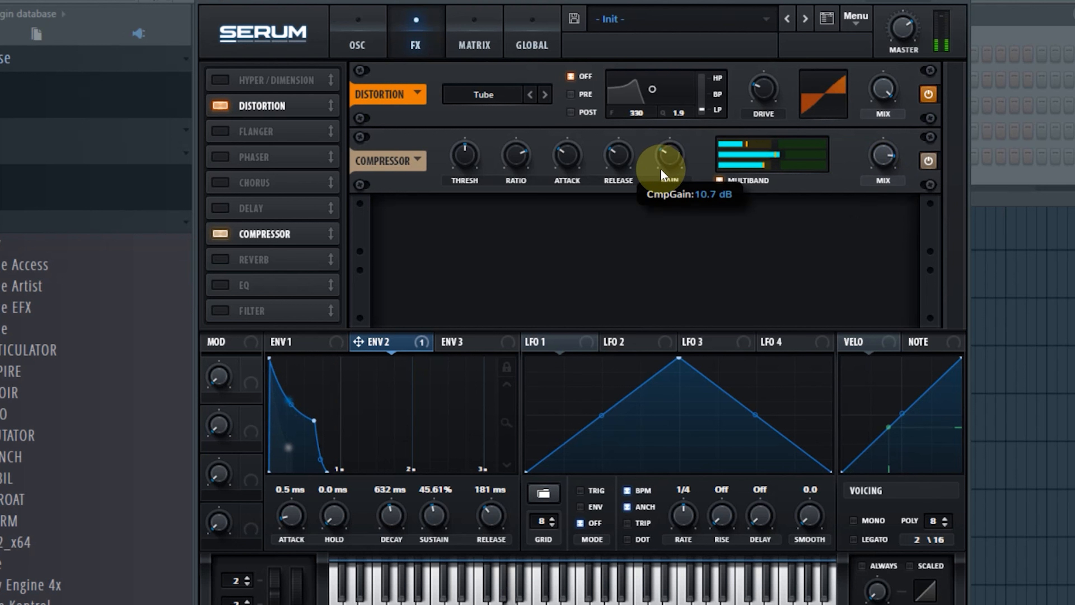
{"action": "left_click_drag", "start_coordinate": [661, 170], "coordinate": [668, 170]}
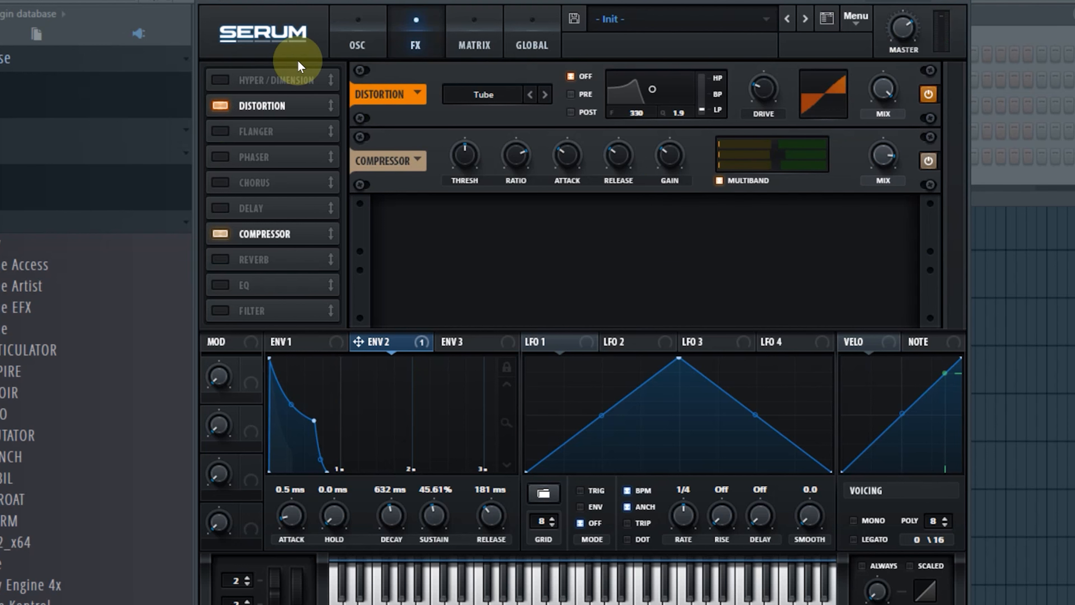
{"action": "left_click", "coordinate": [357, 42]}
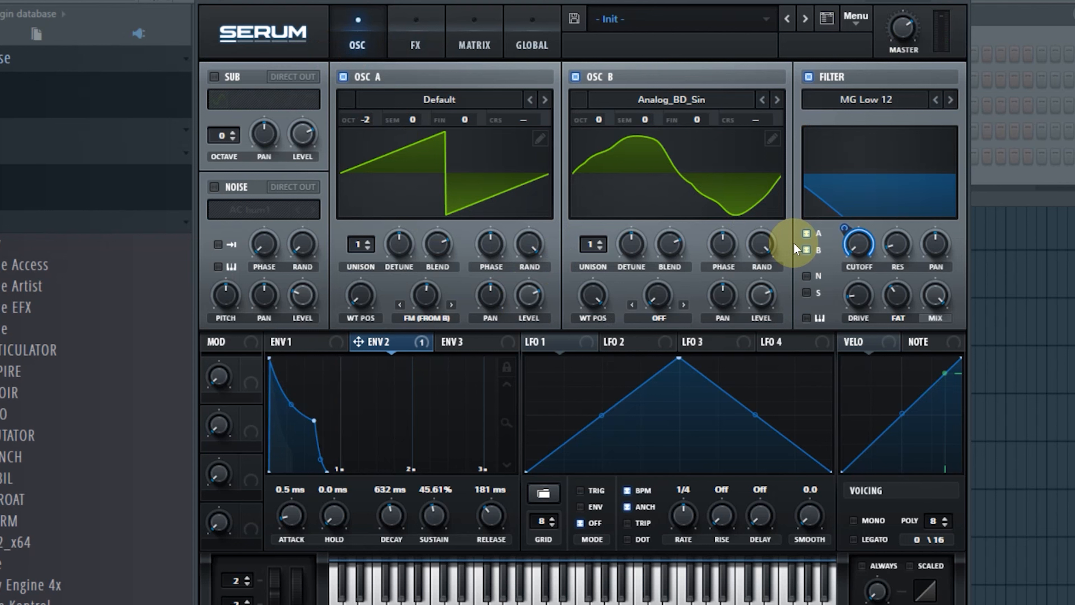